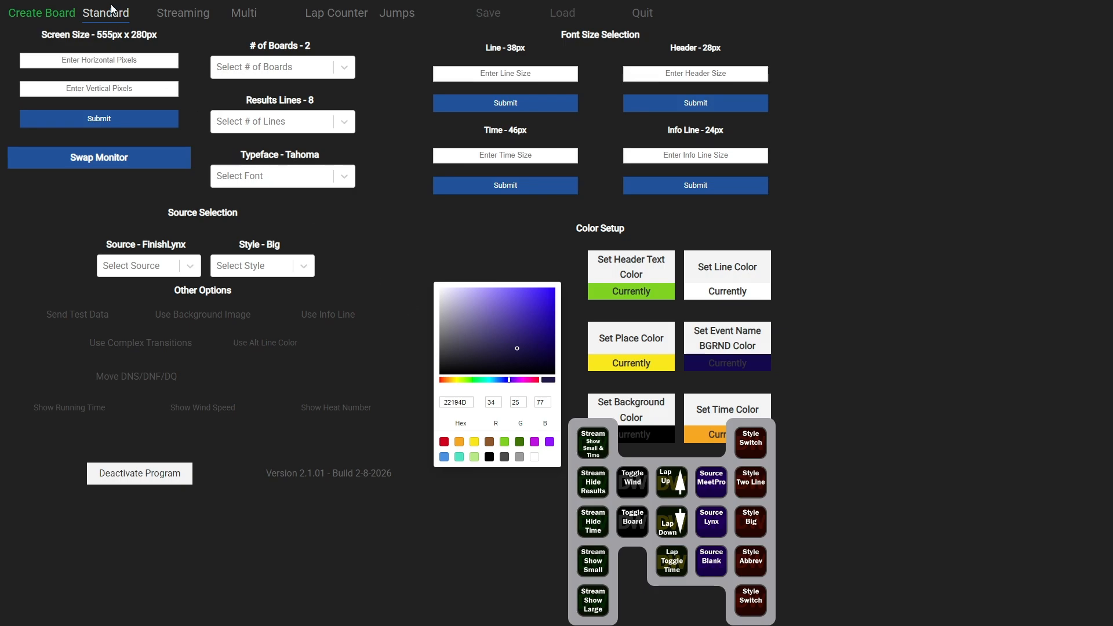
Turn on test data and create the standard results board
left_click(73, 320)
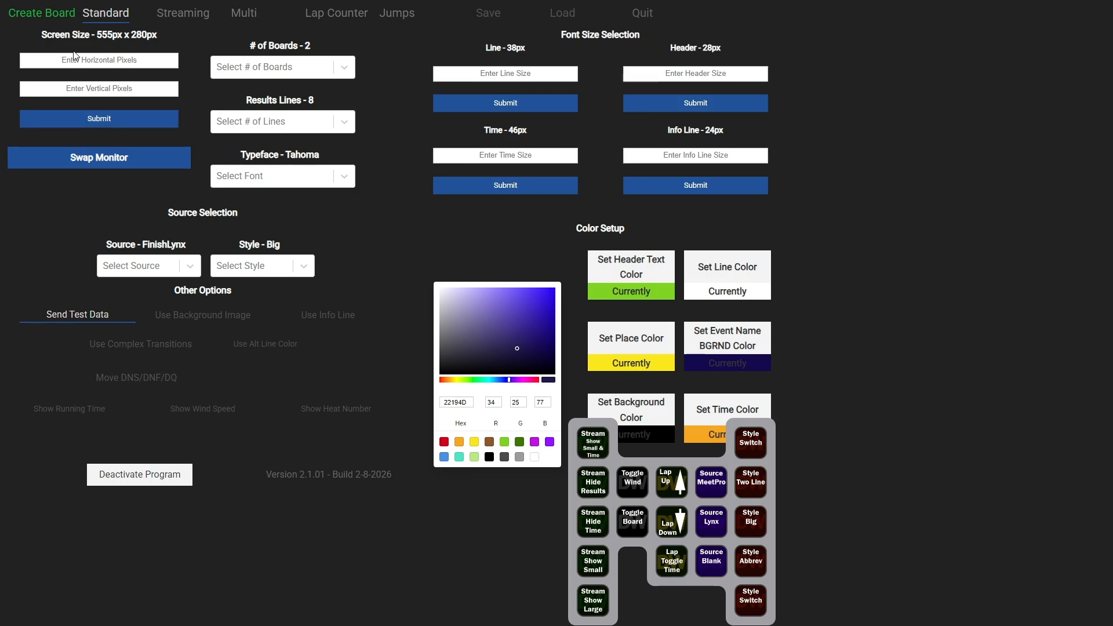
left_click(47, 12)
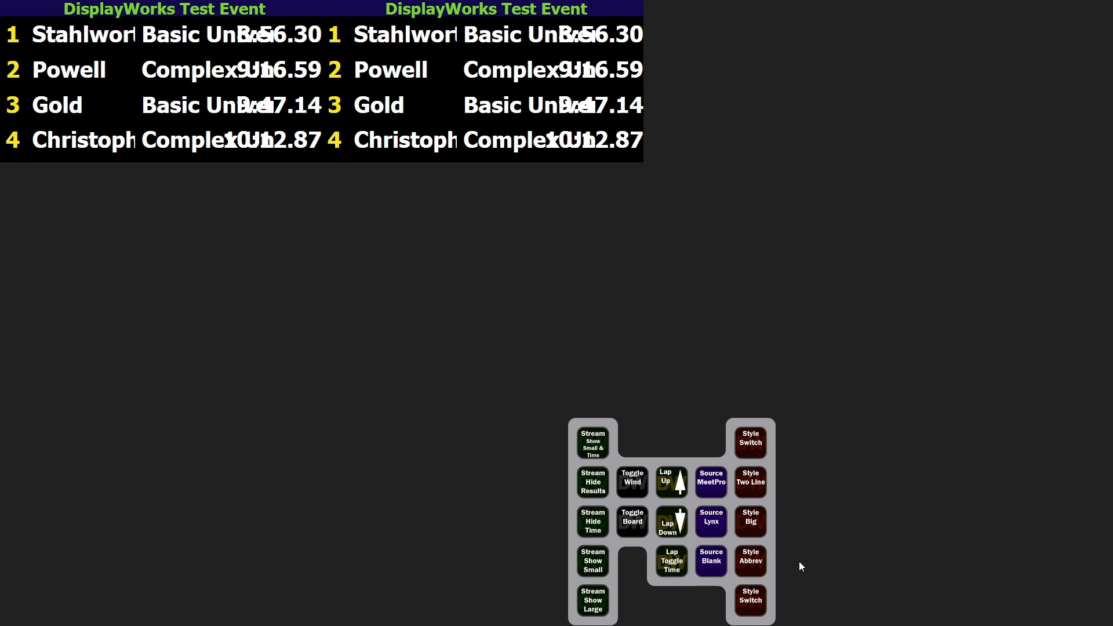
Cycle the board through the Style Abbrev, Style Two Line and Style Switch layouts, ending on Style Two Line
left_click(757, 562)
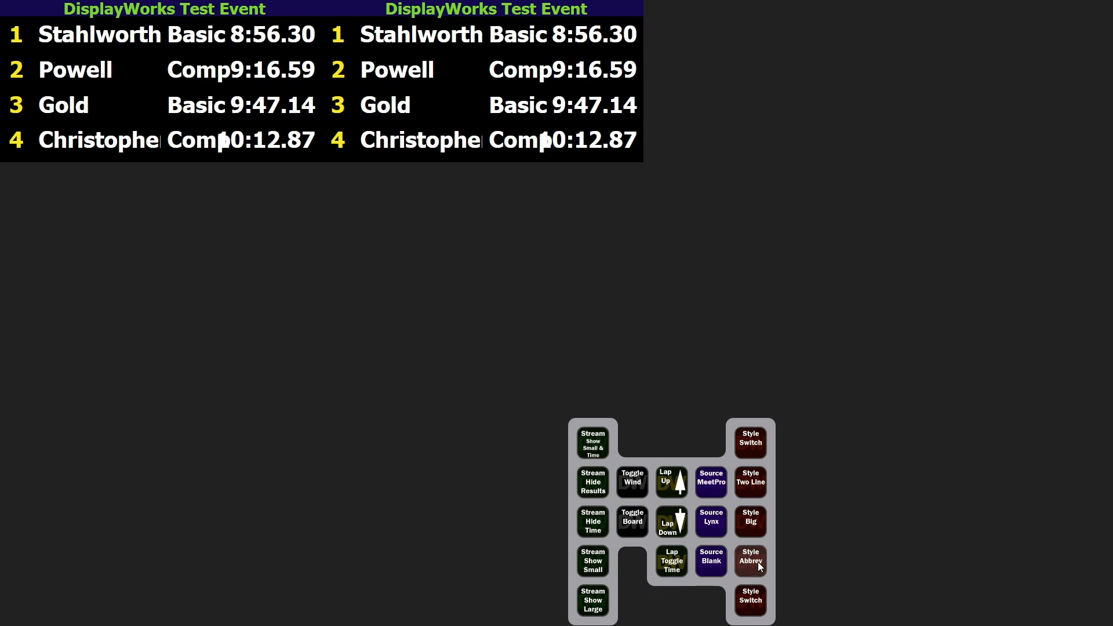
left_click(753, 482)
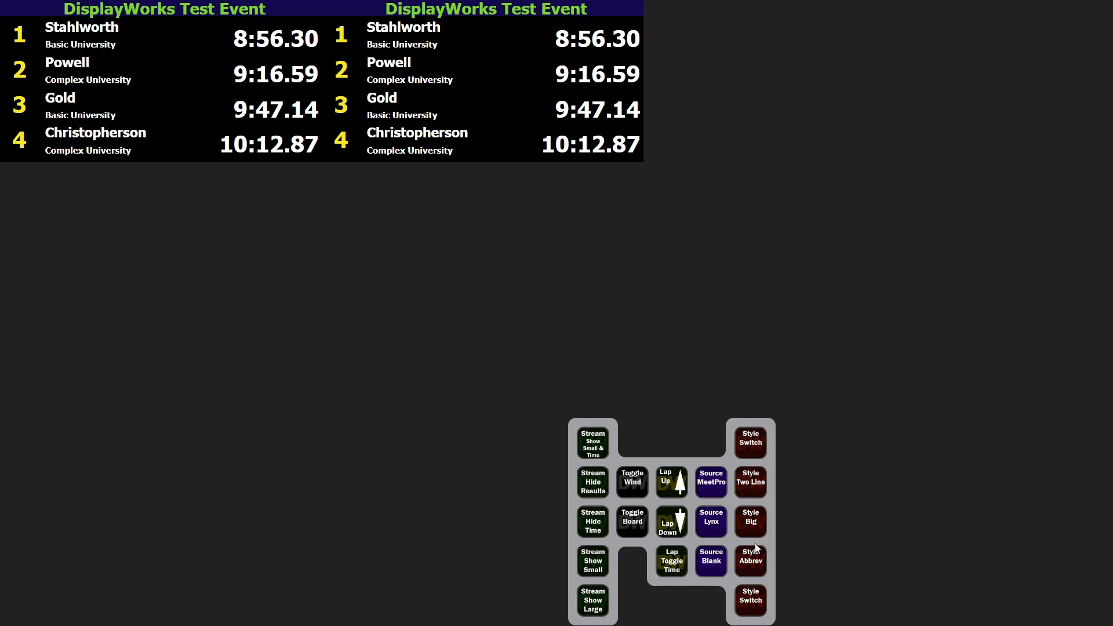
left_click(752, 602)
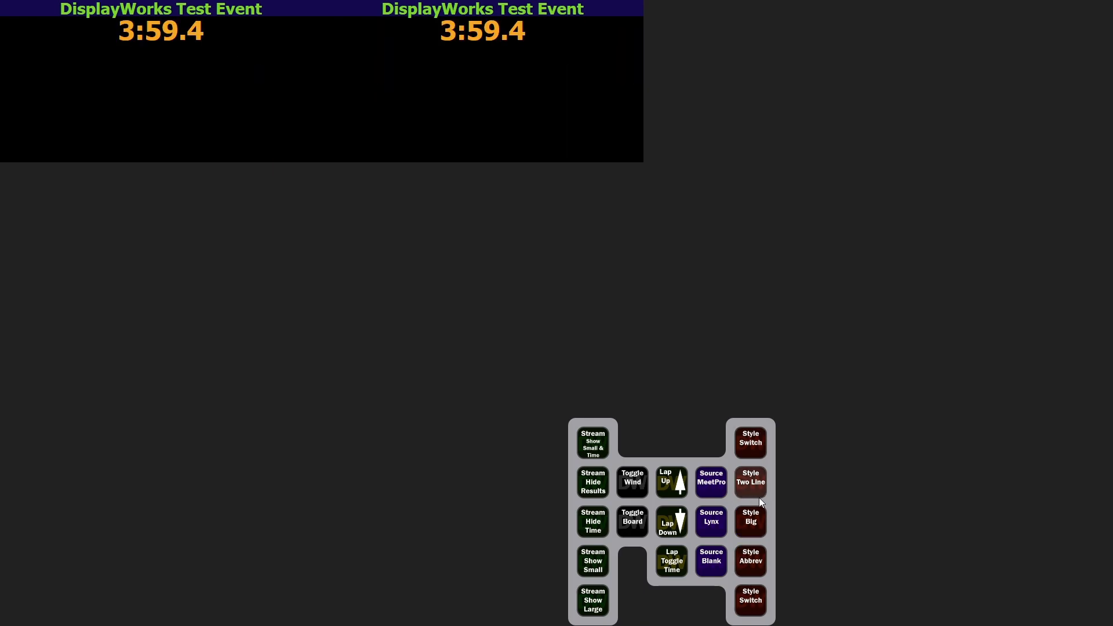
left_click(759, 483)
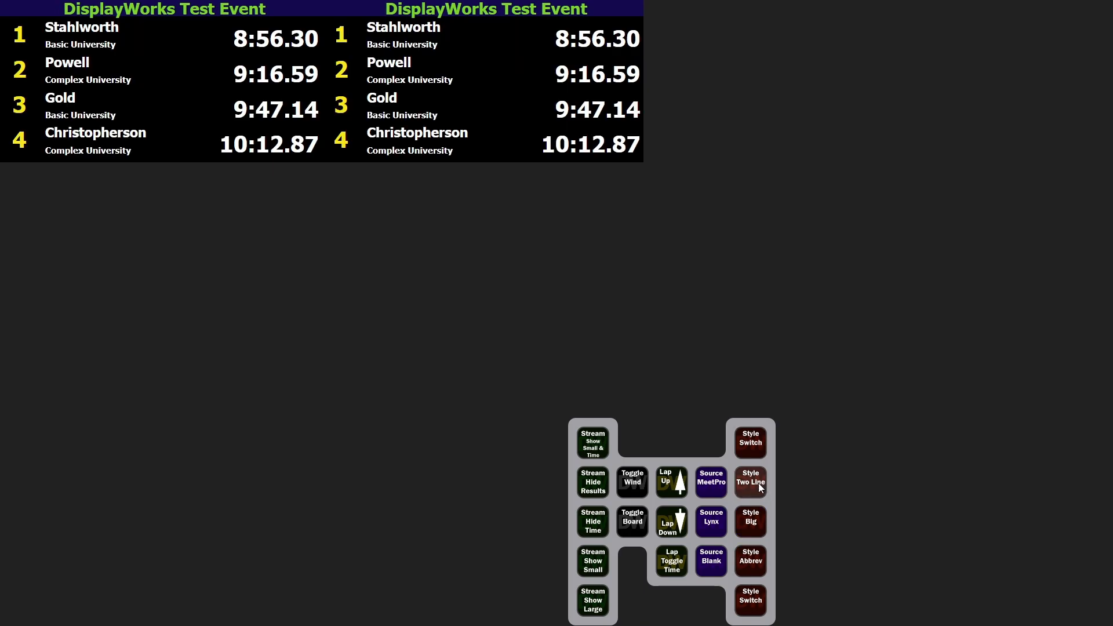
Switch the board's source to MeetPro and apply the Big style
left_click(712, 485)
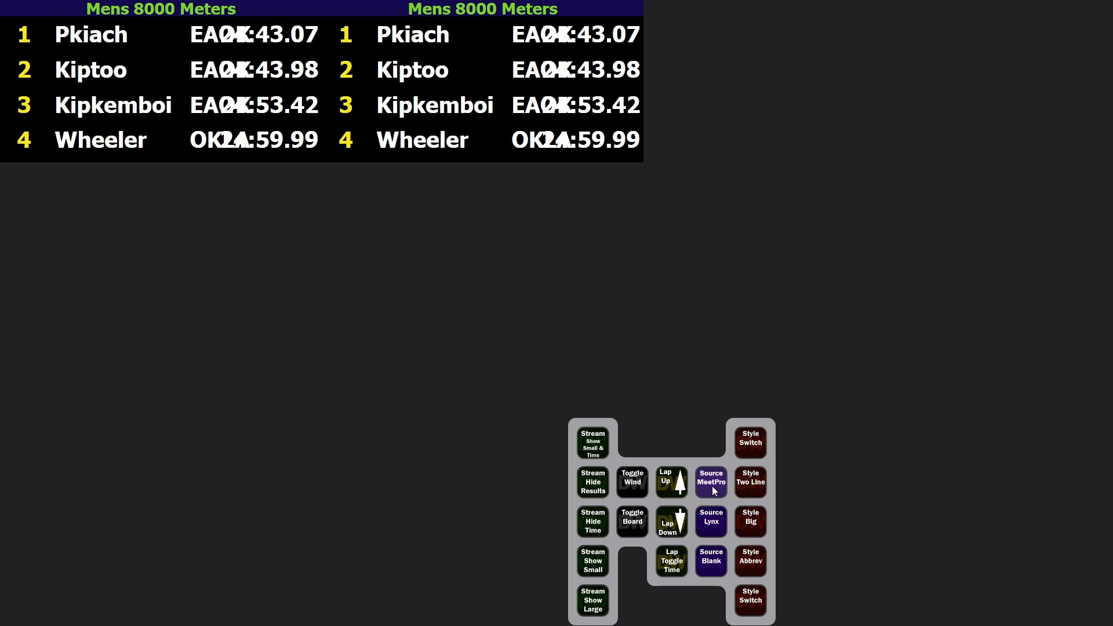
left_click(756, 520)
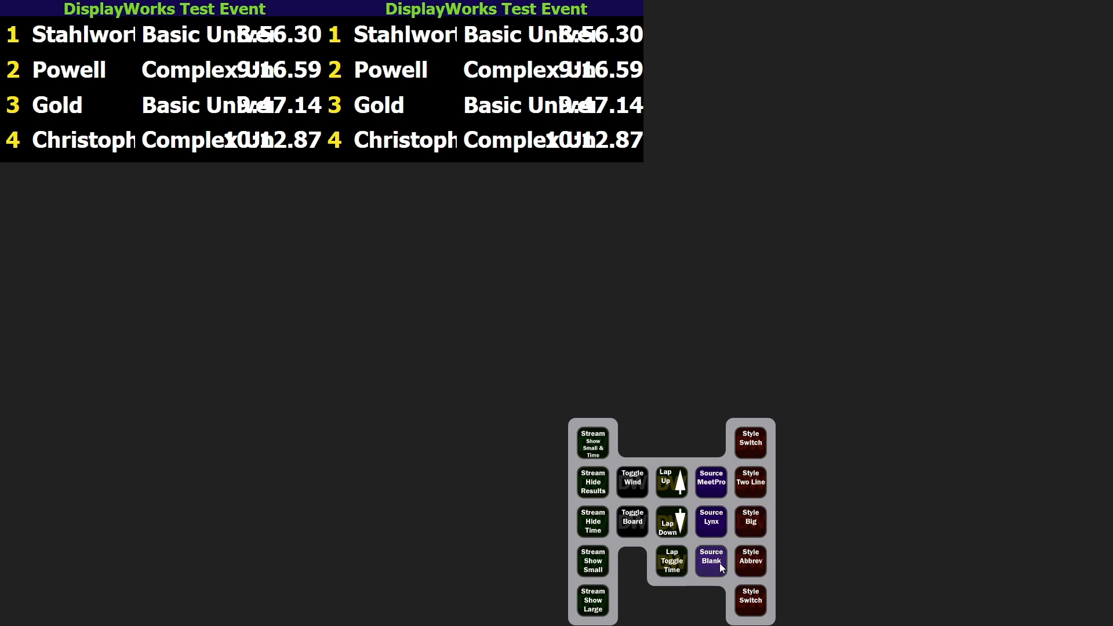
Toggle the wind display and the board display on the results board
left_click(630, 494)
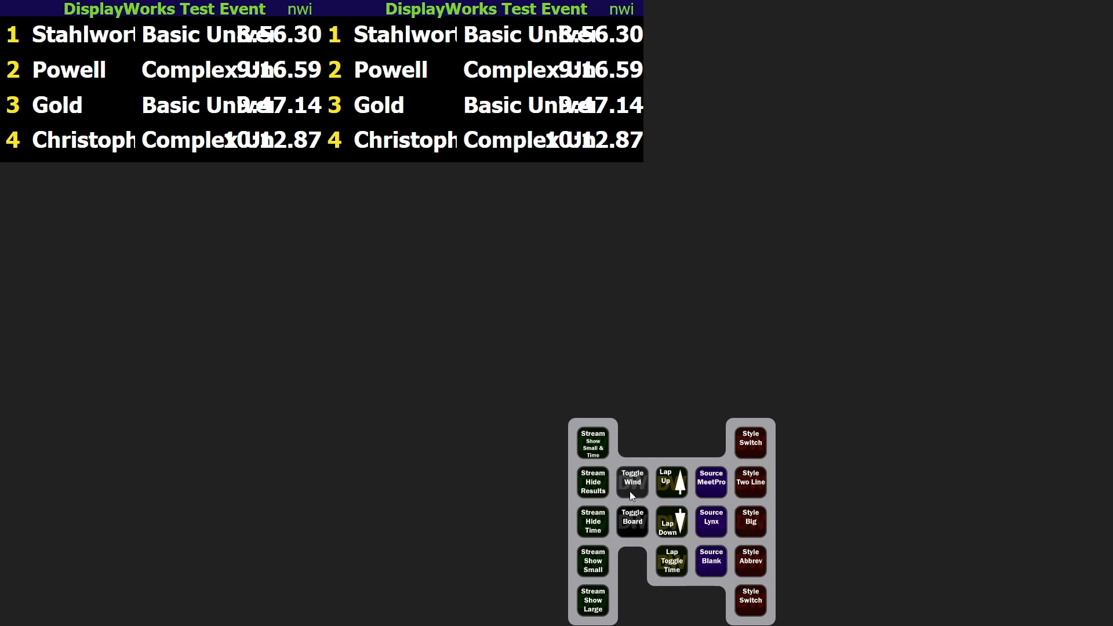
left_click(635, 529)
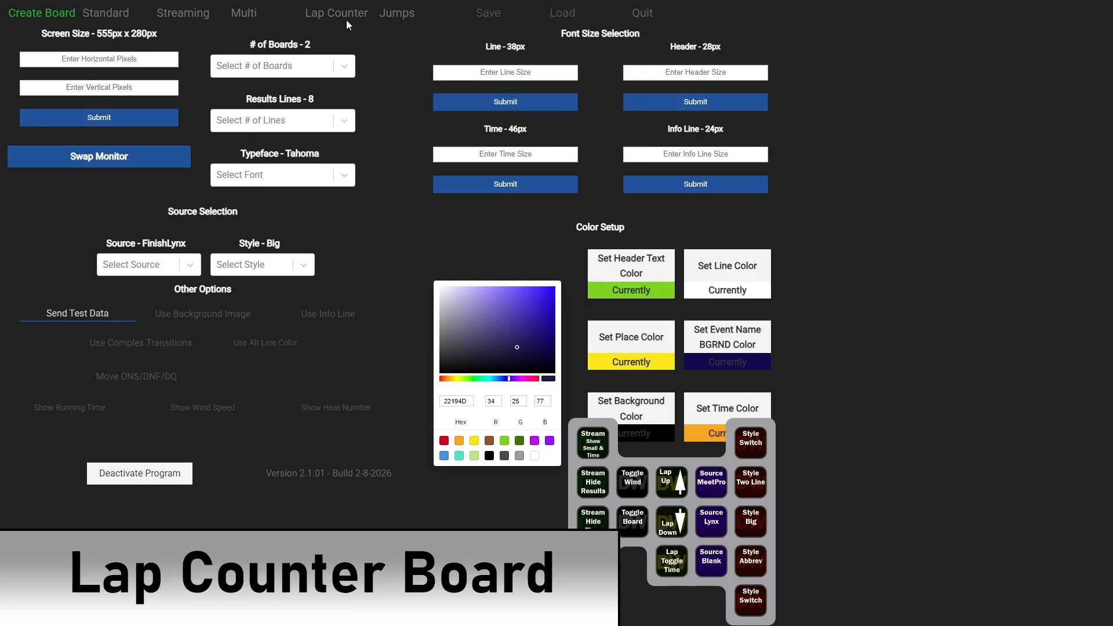
Open the Lap Counter board setup and export its settings
left_click(349, 12)
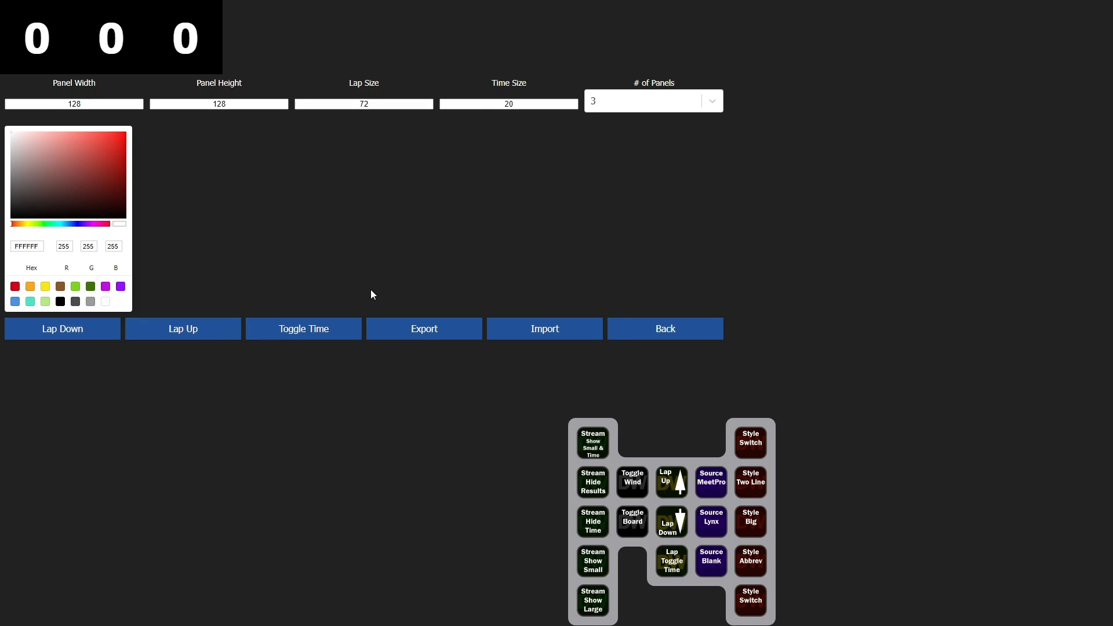
left_click(430, 329)
Step the lap counter down and up to 3 laps and toggle the time display on
left_click(96, 341)
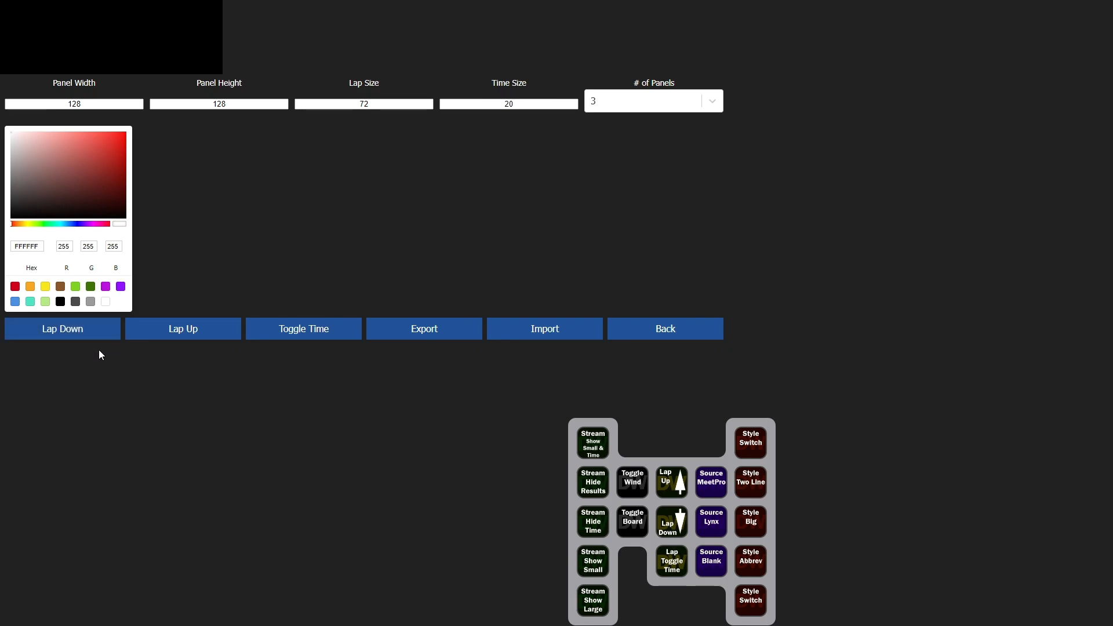
left_click(171, 343)
left_click(171, 342)
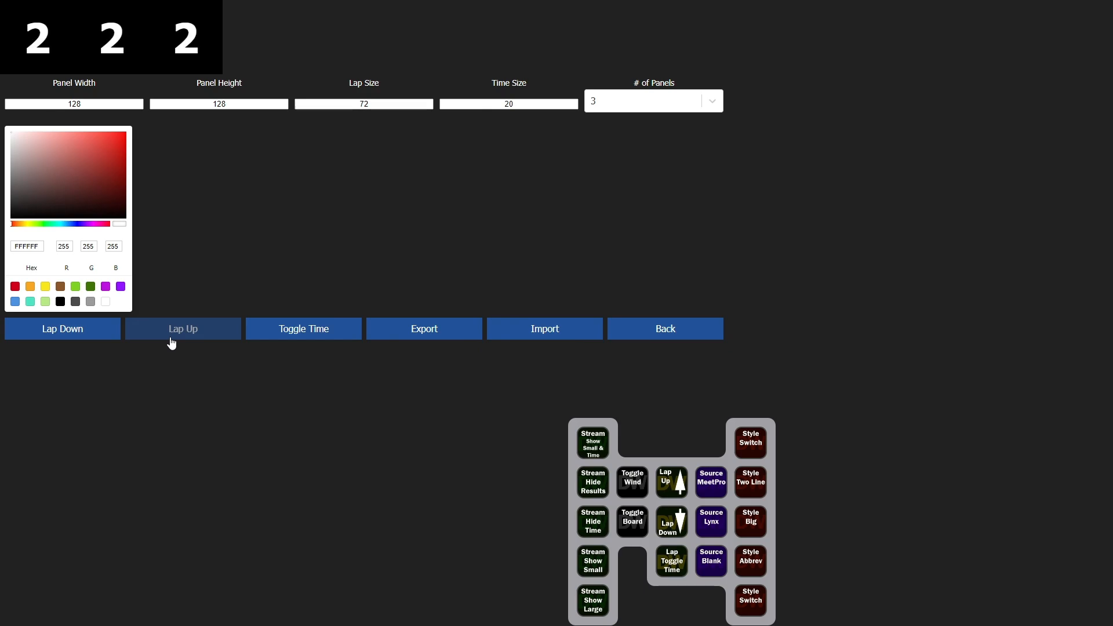
left_click(171, 342)
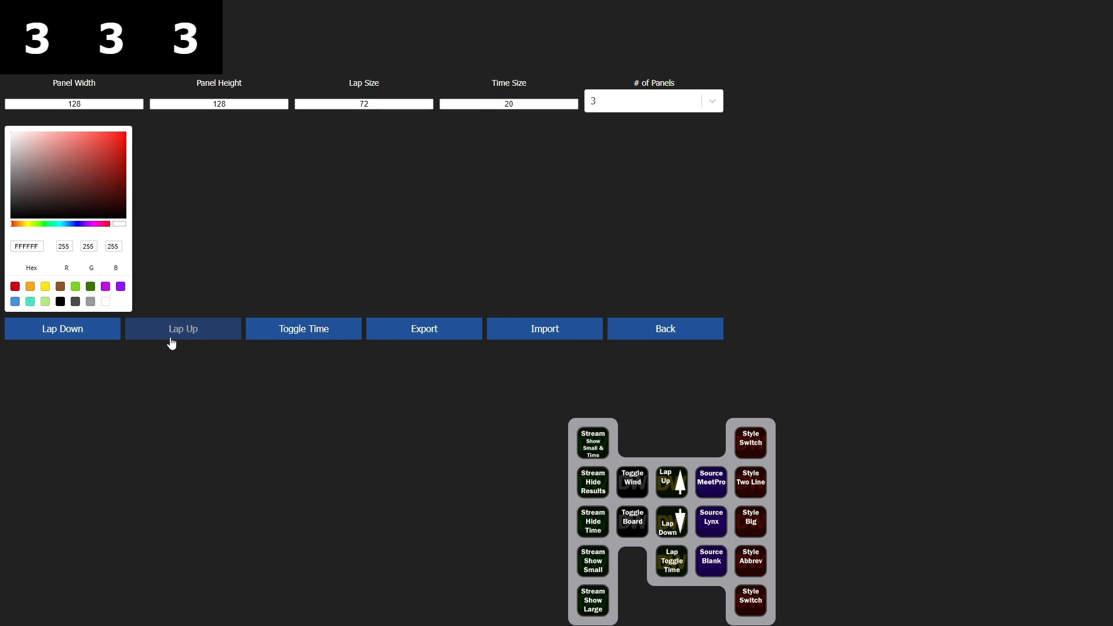
left_click(295, 339)
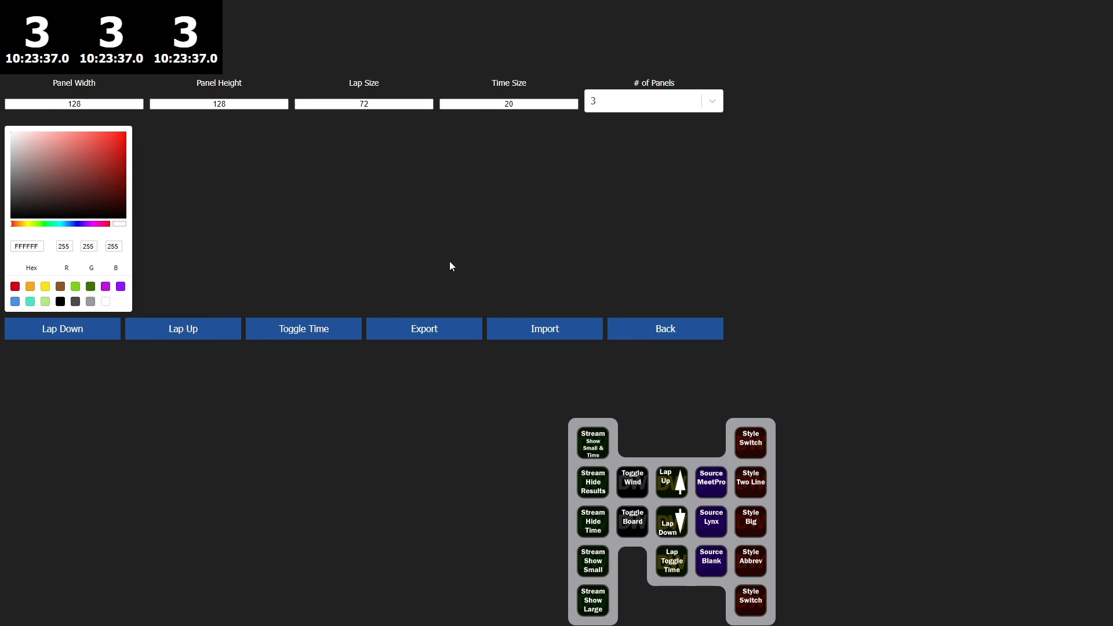
Set the lap counter's Lap Size to 90
left_click(391, 107)
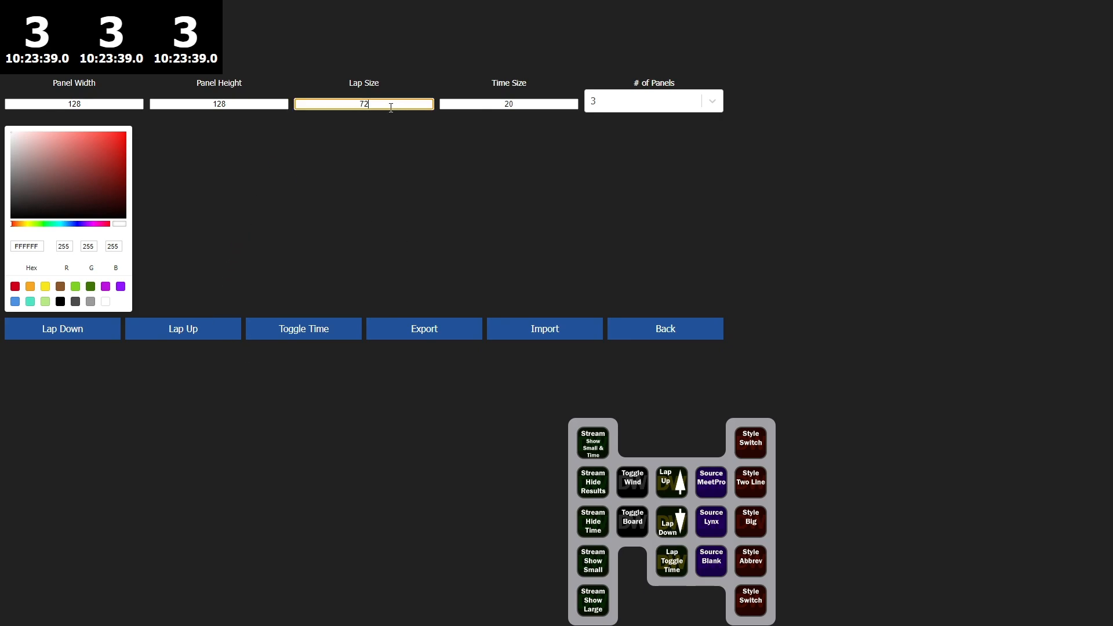
double_click(363, 106)
type("90")
left_click(397, 146)
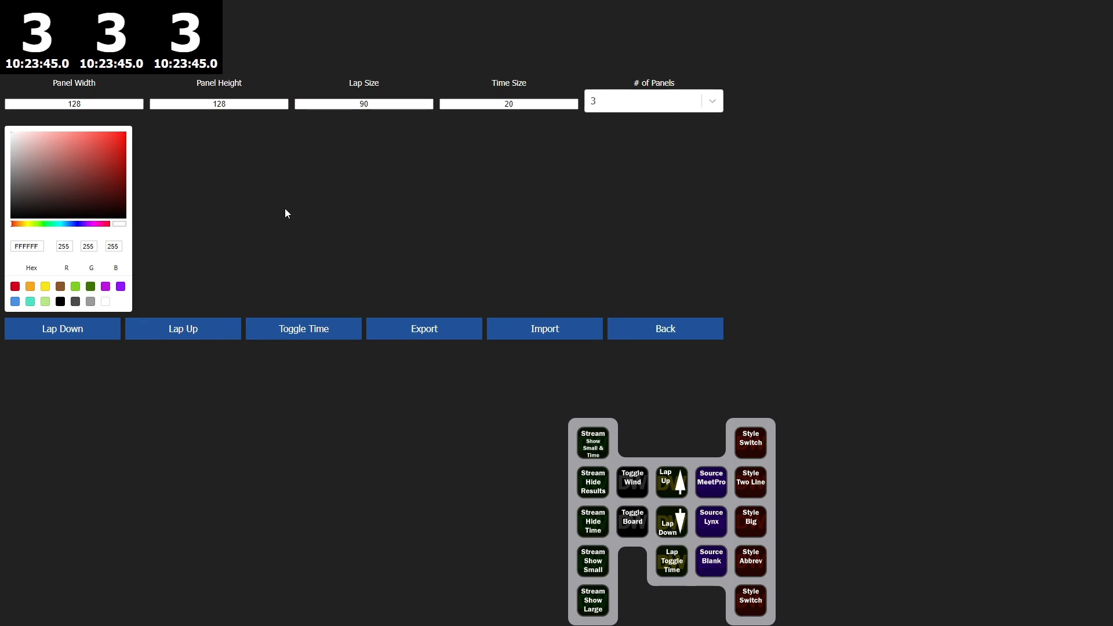
Change the lap counter color to red A82222, then restore it to white
left_click(104, 162)
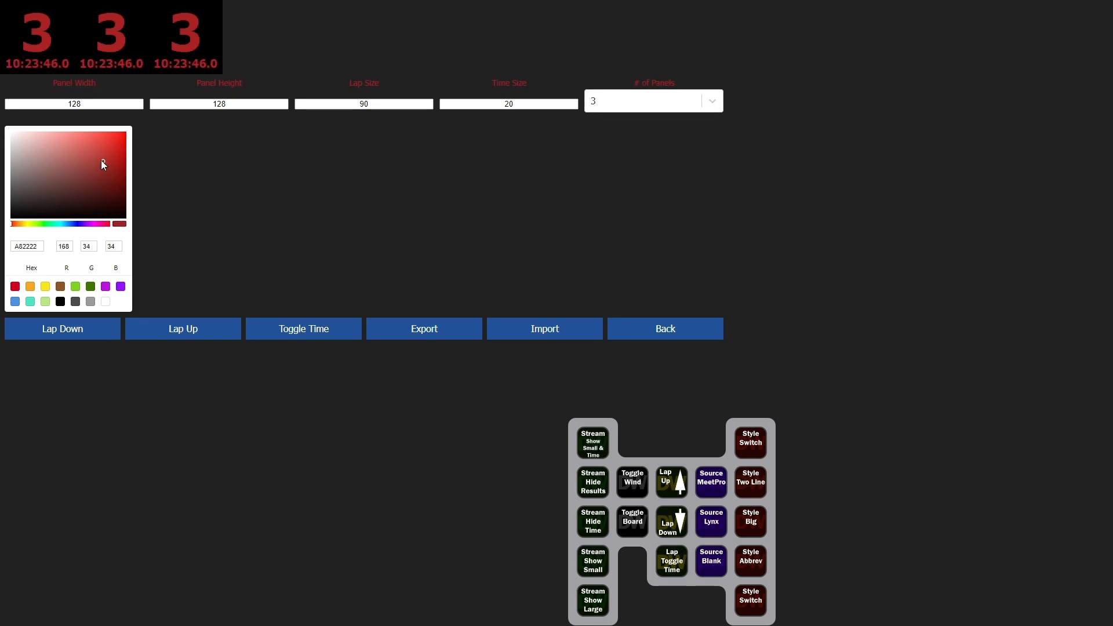
left_click(105, 302)
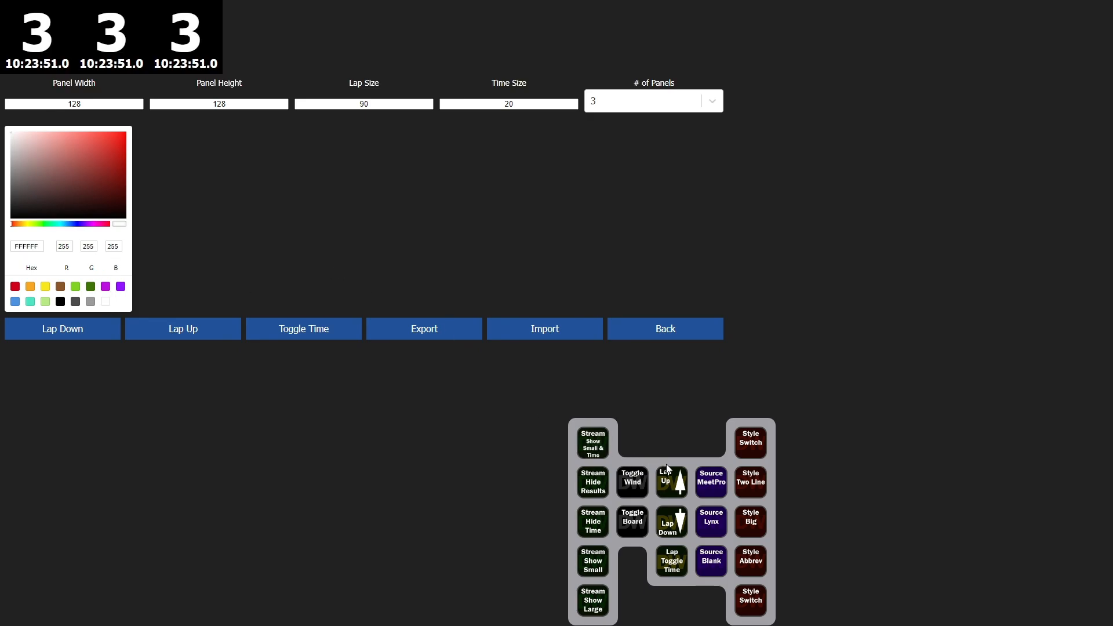
Move the control pad and use its Lap Up and Lap Down buttons
left_click_drag(667, 464, 565, 448)
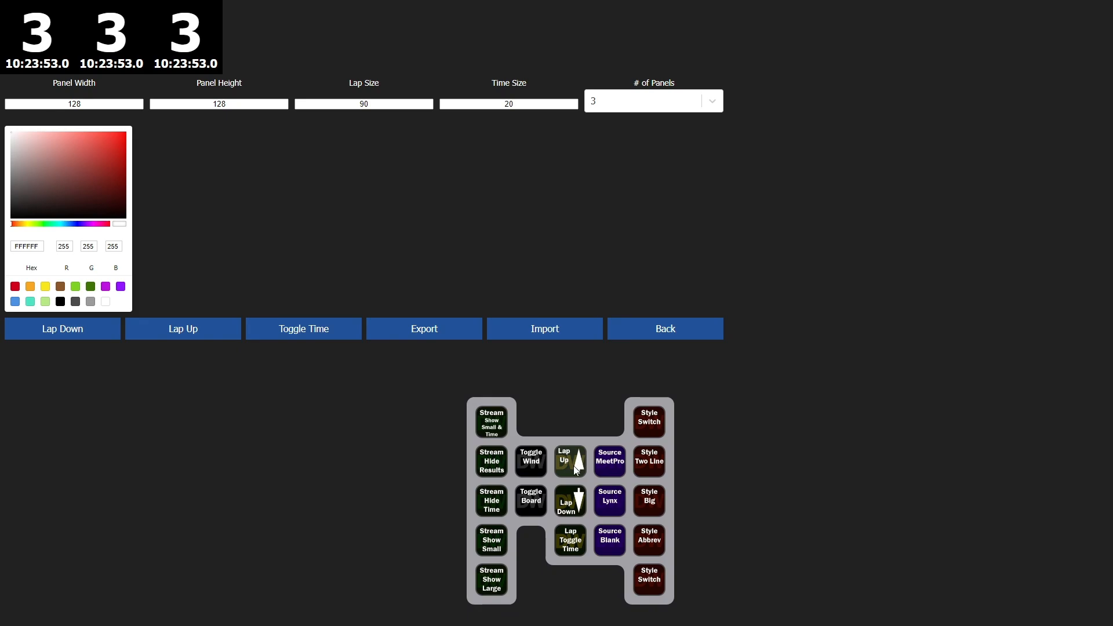
left_click(566, 455)
left_click(576, 504)
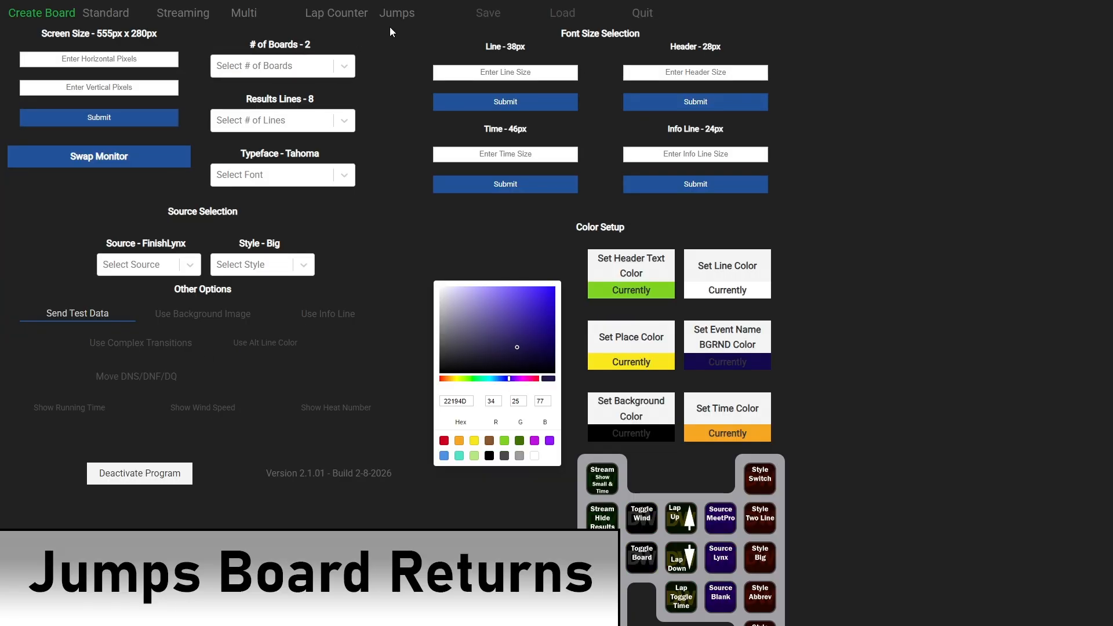
Open the Jumps board and set the Primary Line Displacement to 90
left_click(401, 15)
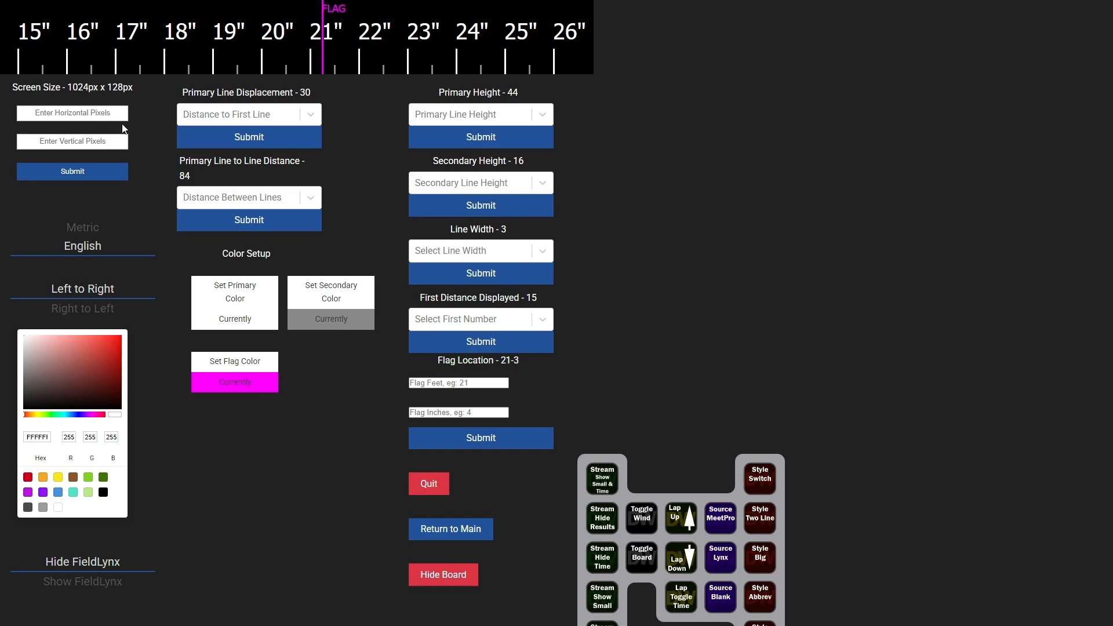
left_click(314, 121)
left_click_drag(321, 144, 319, 195)
left_click(250, 210)
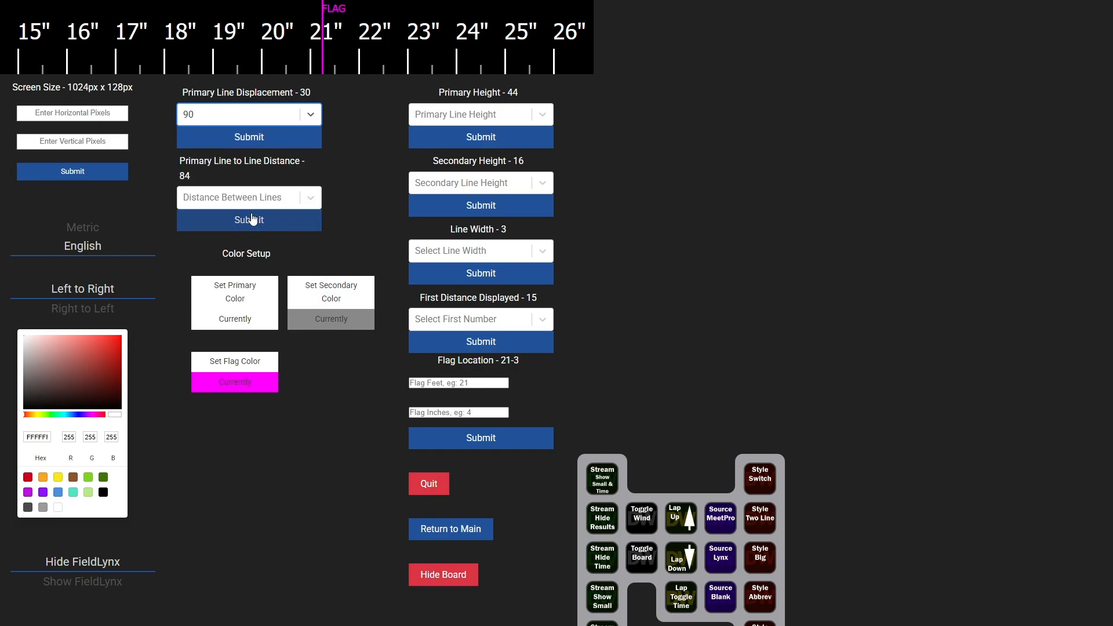
left_click(244, 149)
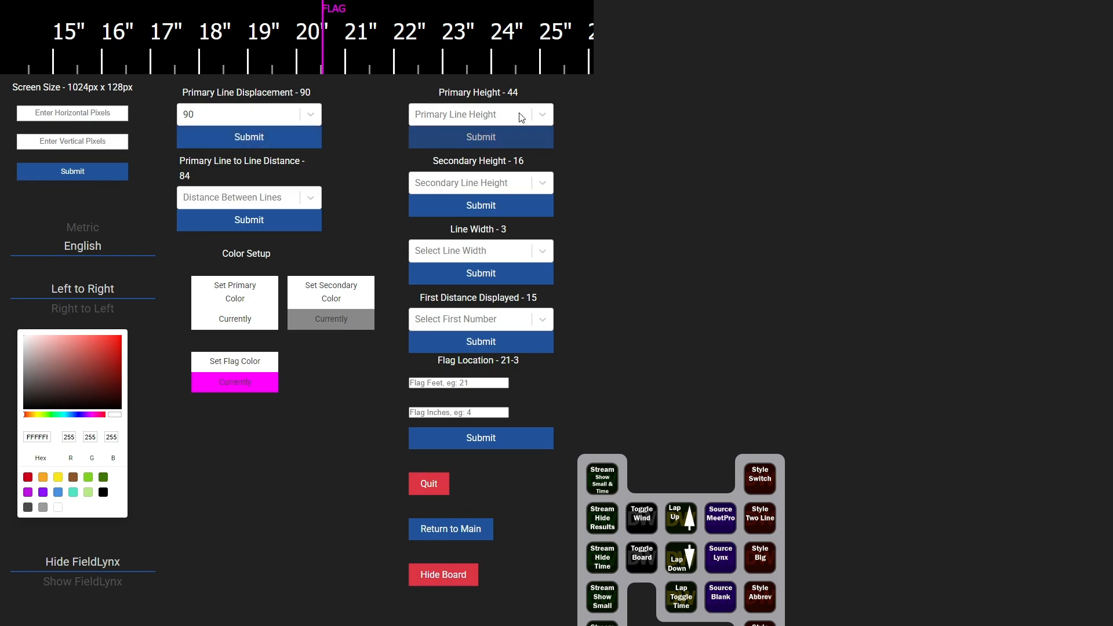
Set the flag location feet to 44 and return to the main screen
left_click(458, 383)
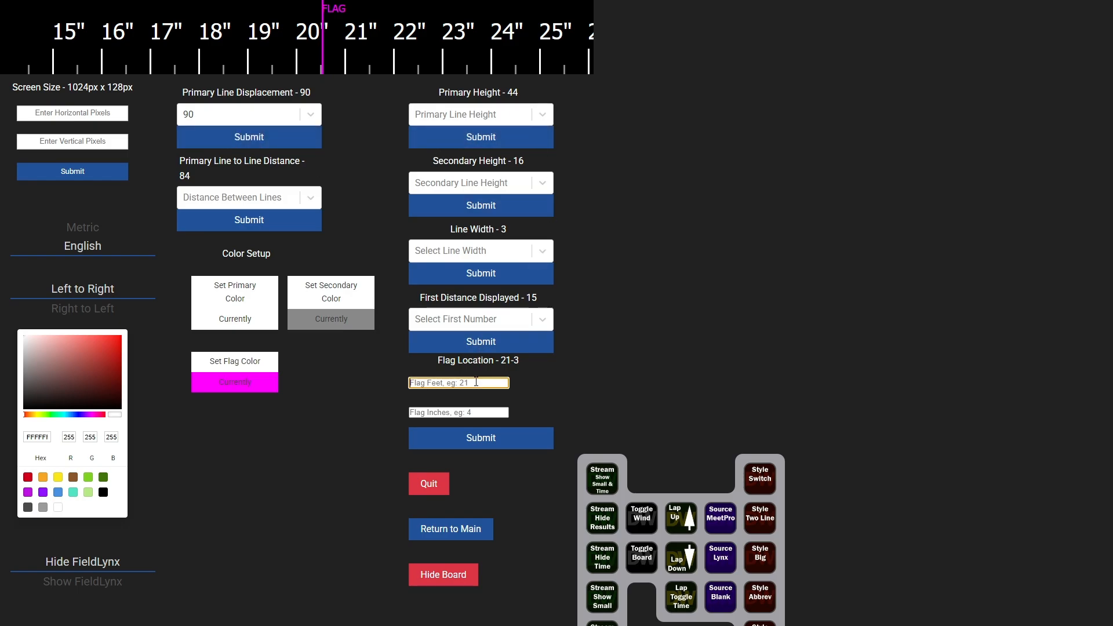
type("44")
left_click(471, 443)
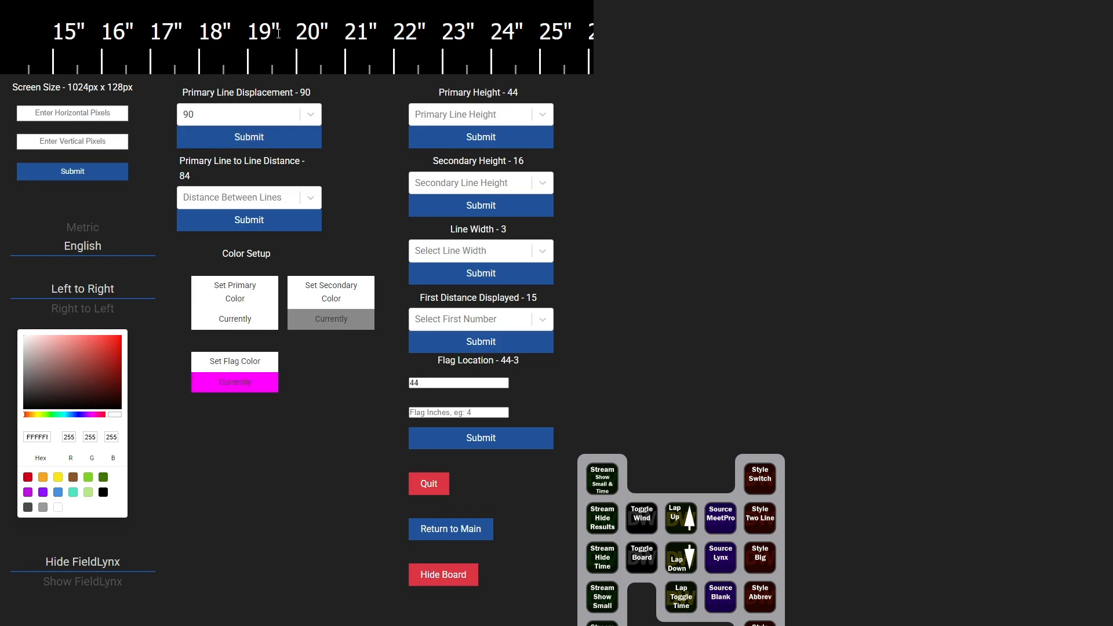
left_click(467, 541)
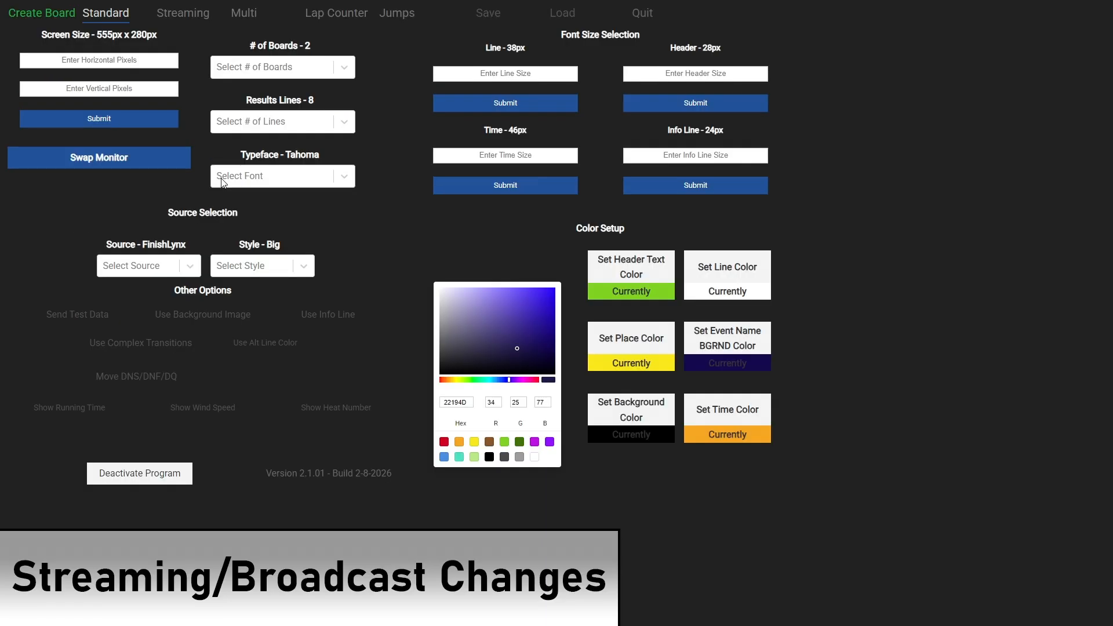
Open the Streaming settings and launch the streaming board over the green background
left_click(198, 13)
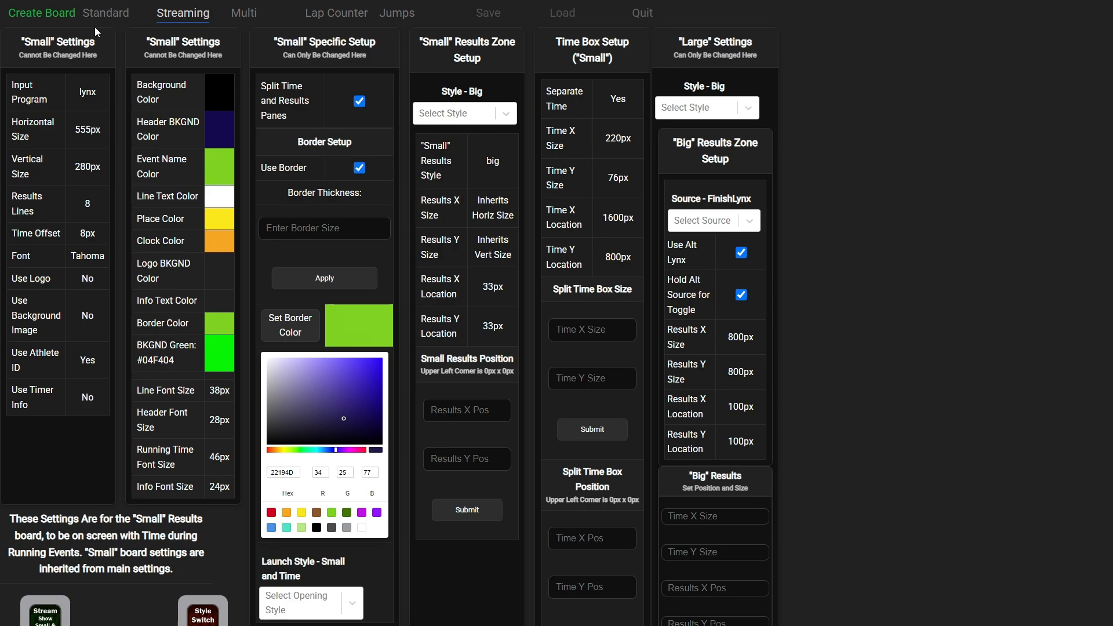
left_click(46, 15)
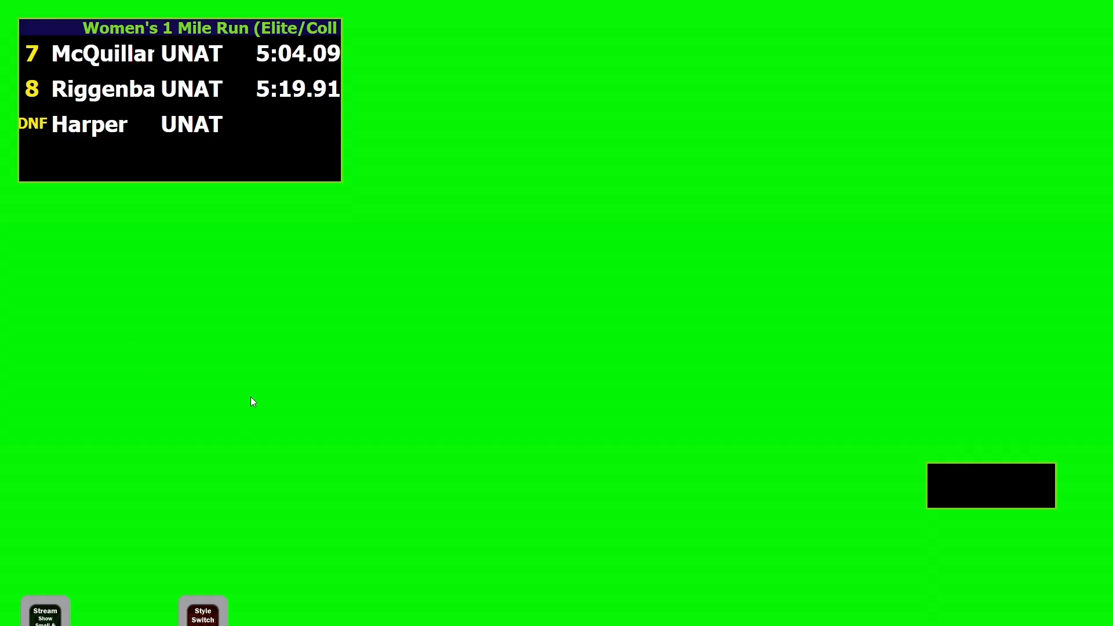
left_click_drag(102, 625, 118, 406)
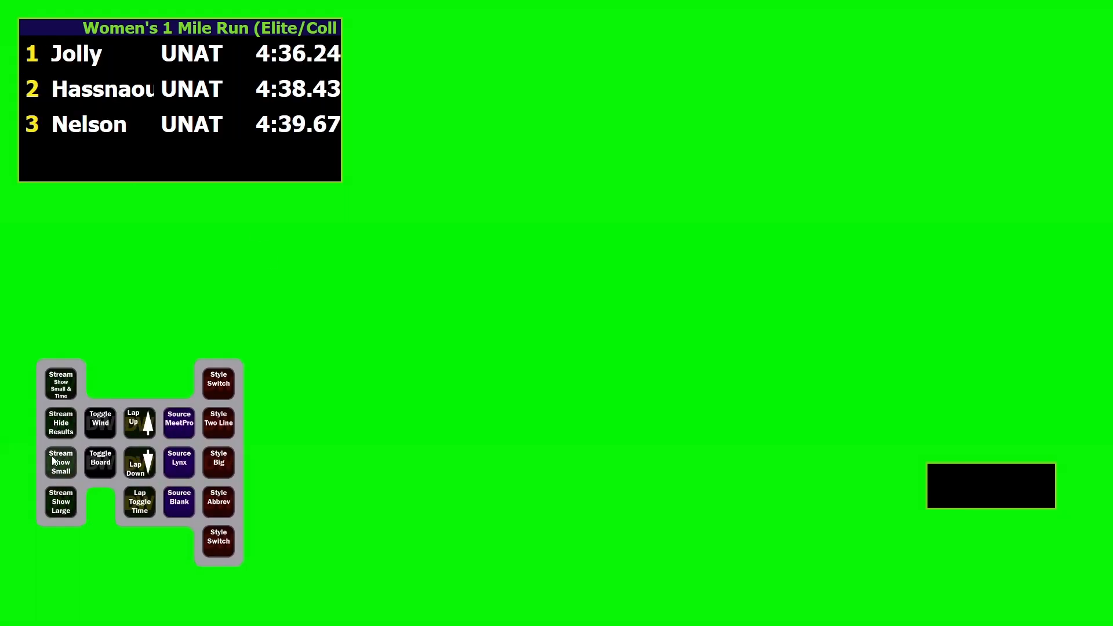
Switch the stream between the large results board and the small board with time
left_click(61, 503)
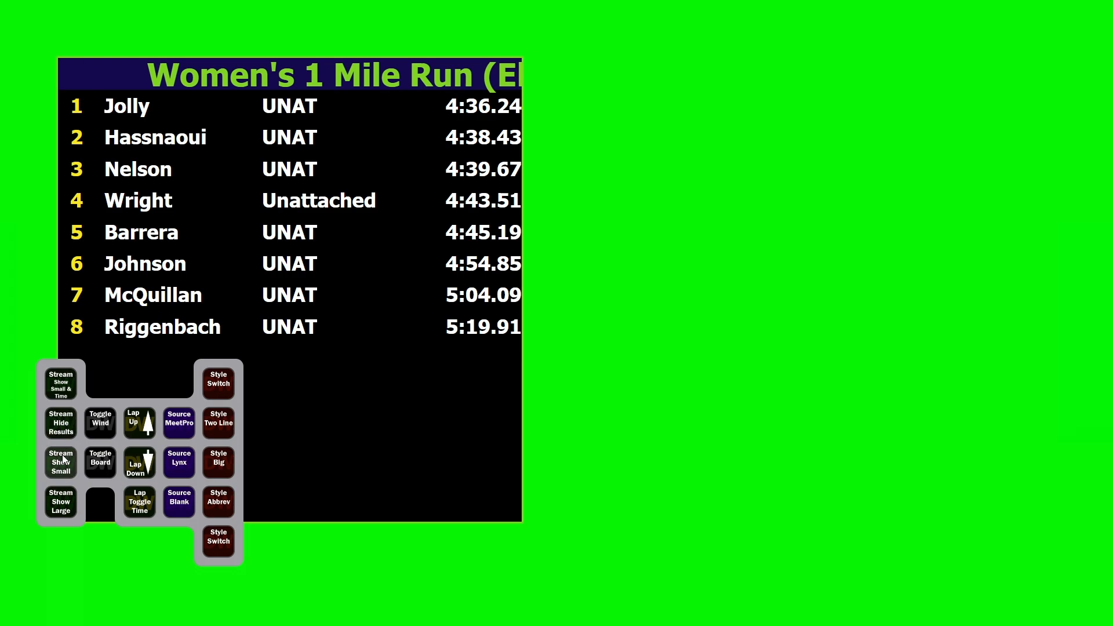
left_click(59, 393)
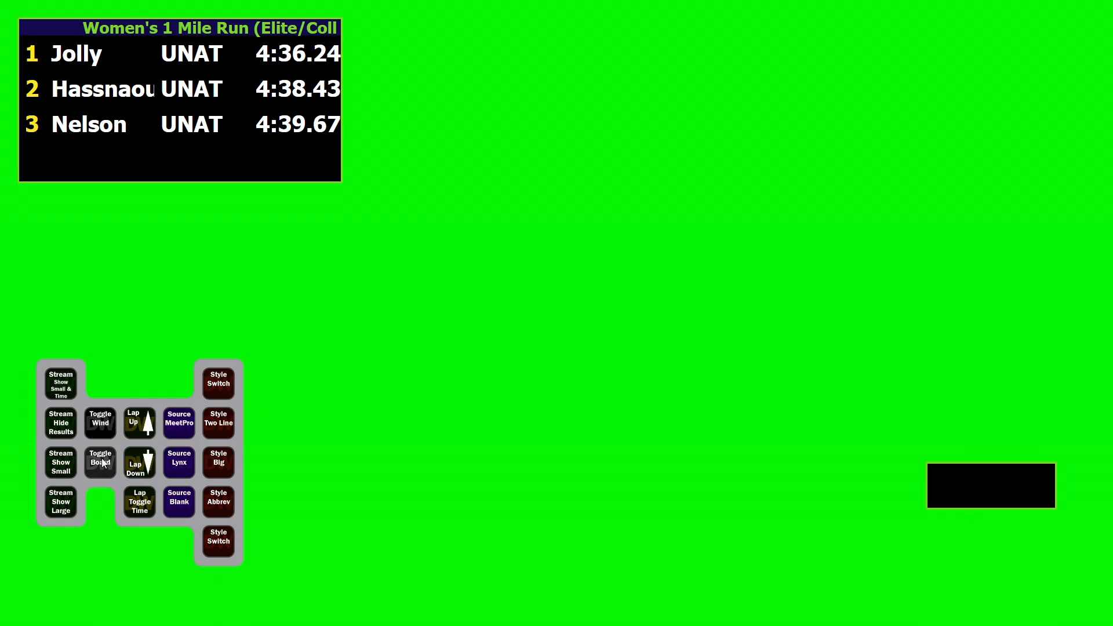
left_click(68, 507)
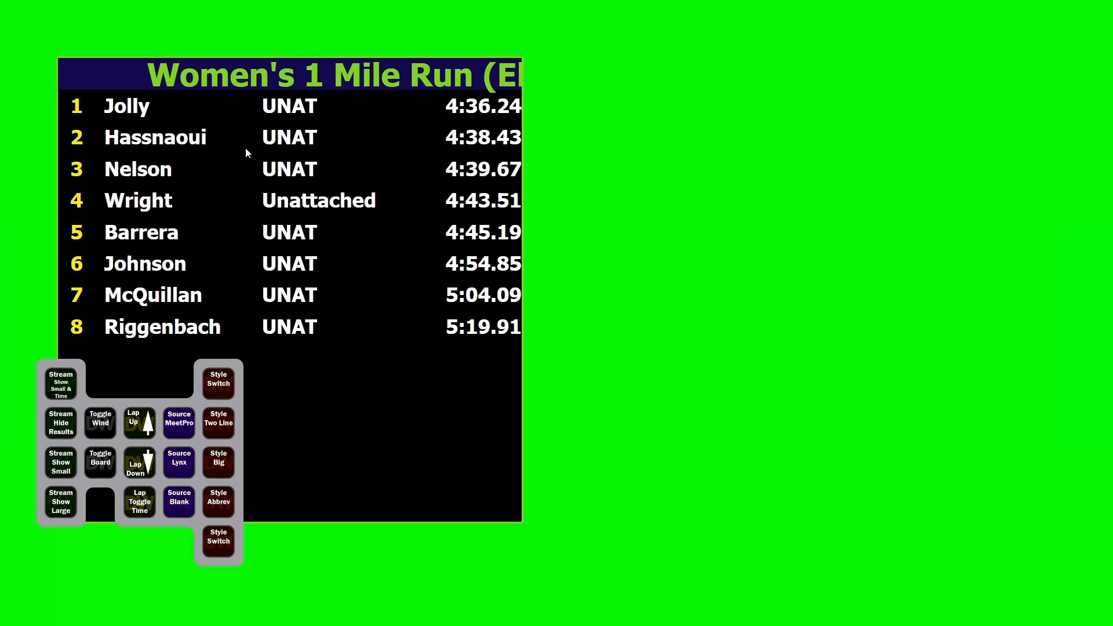
Return to the Streaming settings and relaunch the streaming board
key("alt+Tab")
left_click_drag(159, 401, 144, 625)
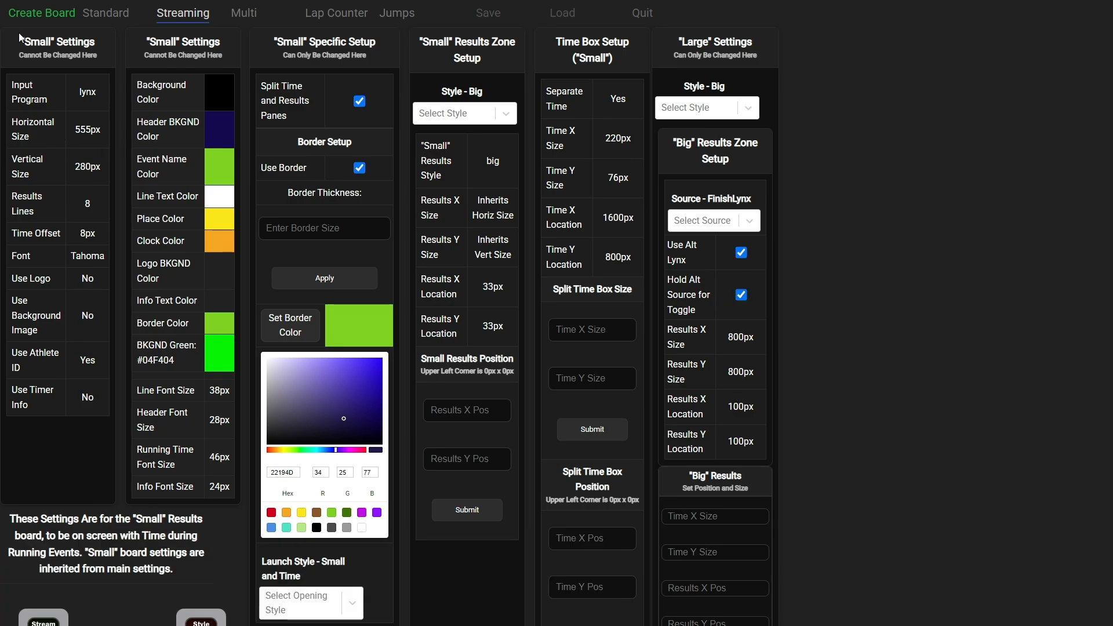
left_click(40, 17)
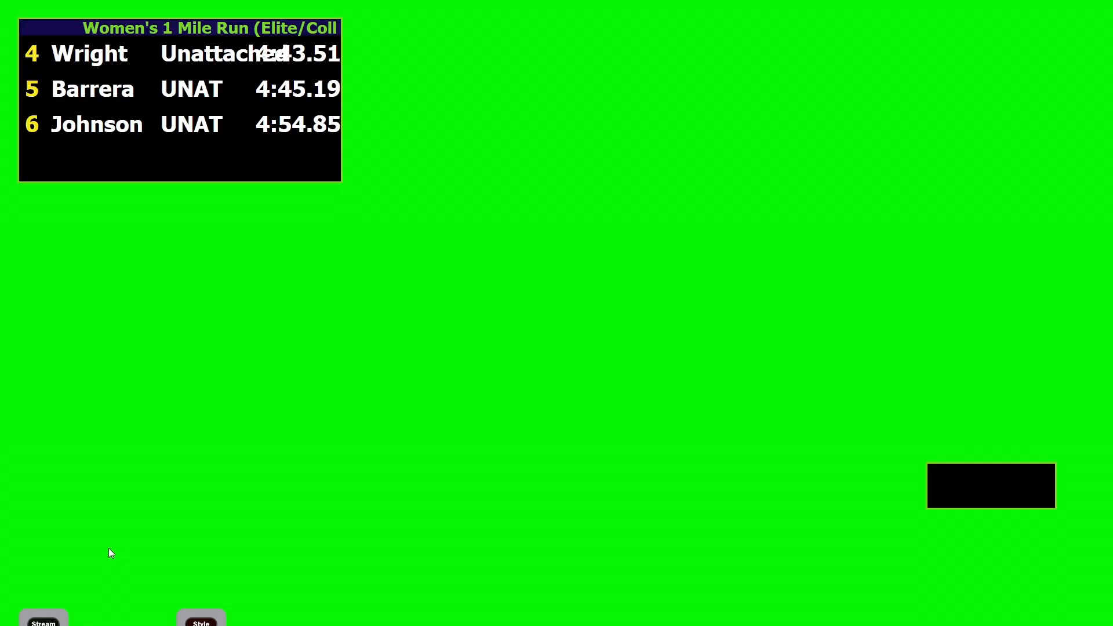
Close the streaming board and leave the Streaming settings to open the DWRemote companion app
left_click(161, 142)
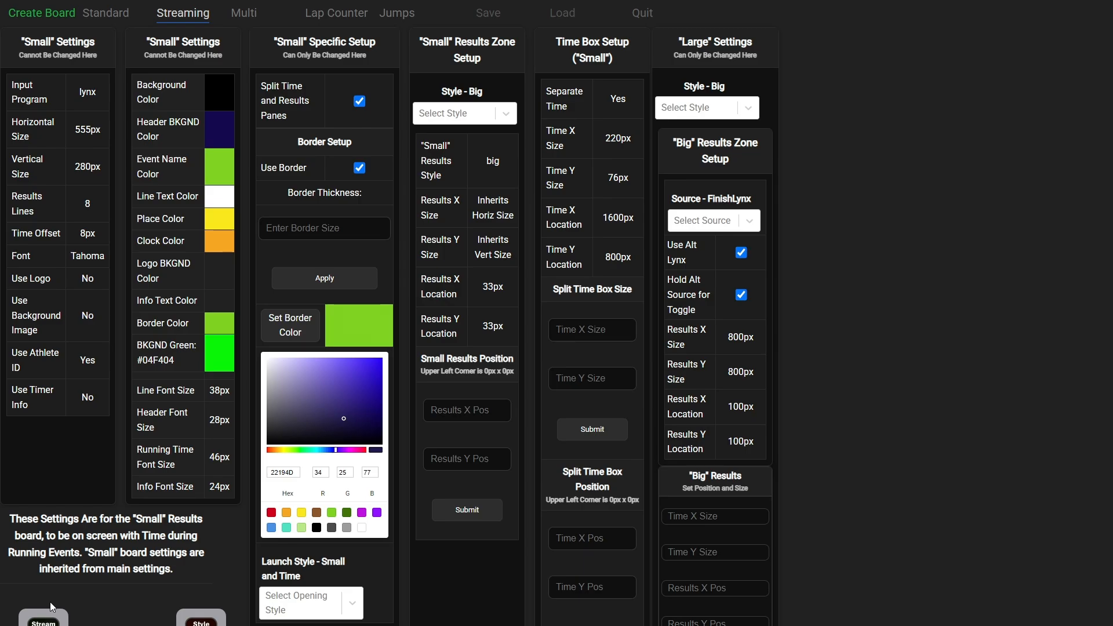
left_click(46, 9)
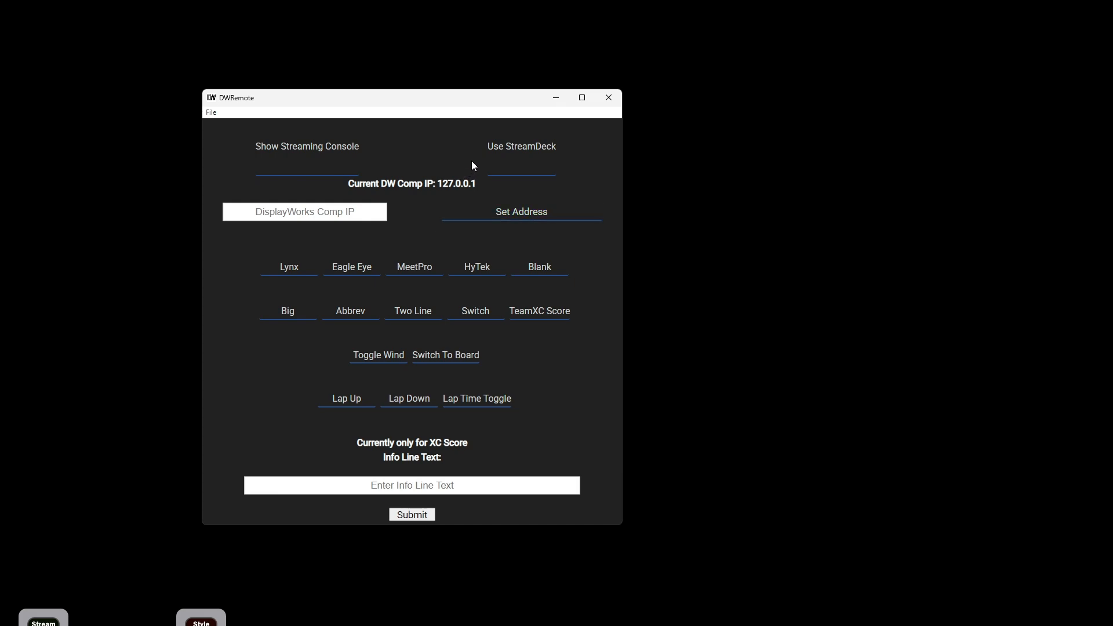
Enable StreamDeck mode in DWRemote and toggle its streaming console open and back to the settings view
left_click(526, 157)
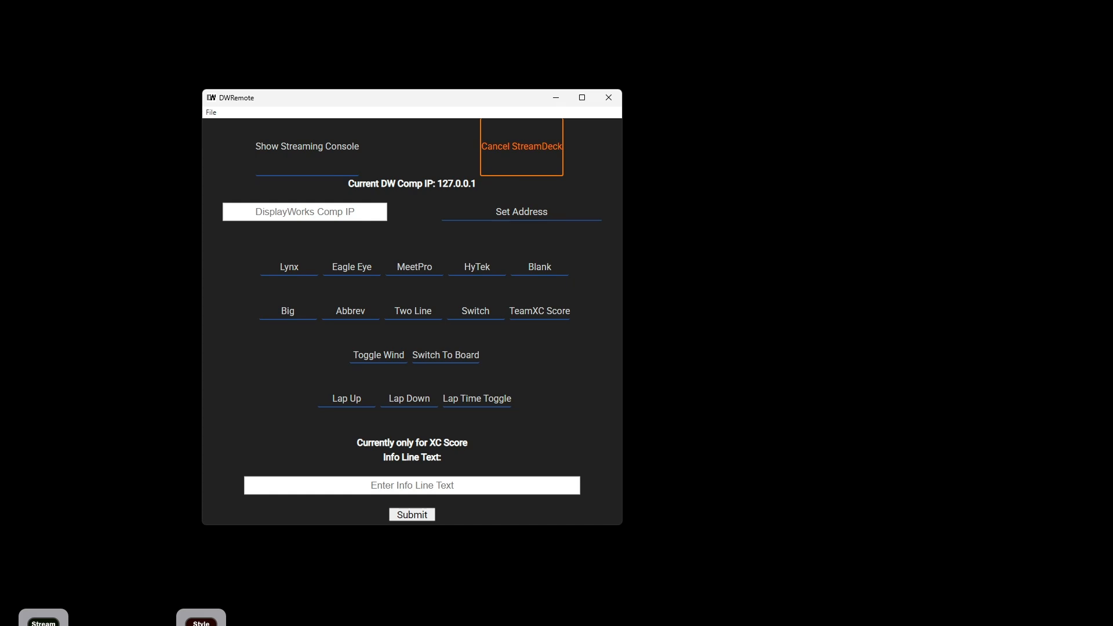
left_click(437, 316)
left_click(303, 157)
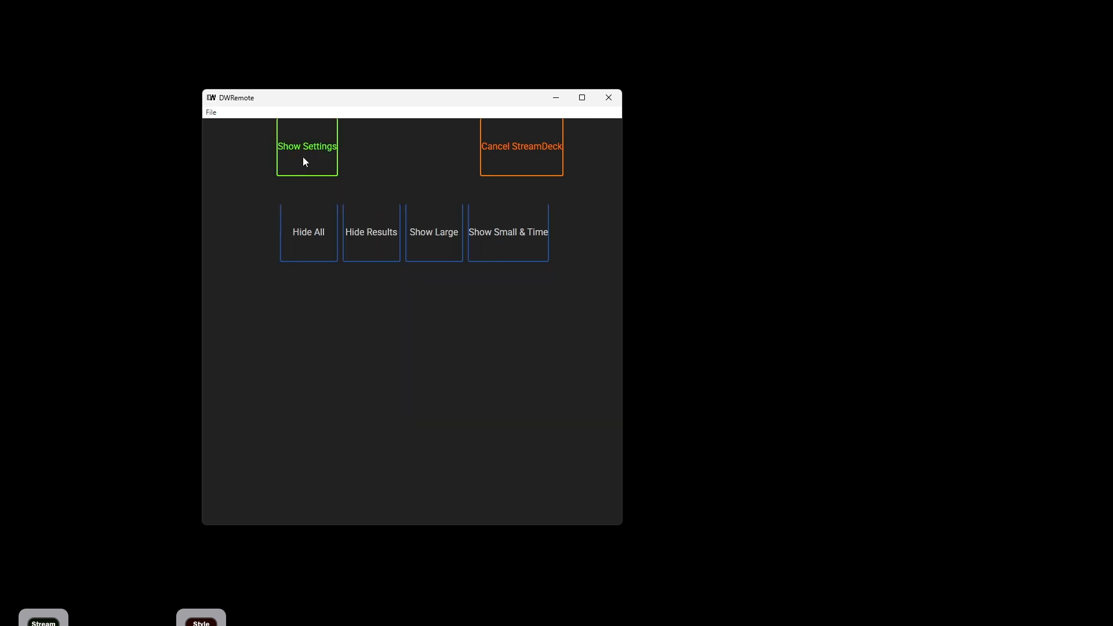
left_click(296, 152)
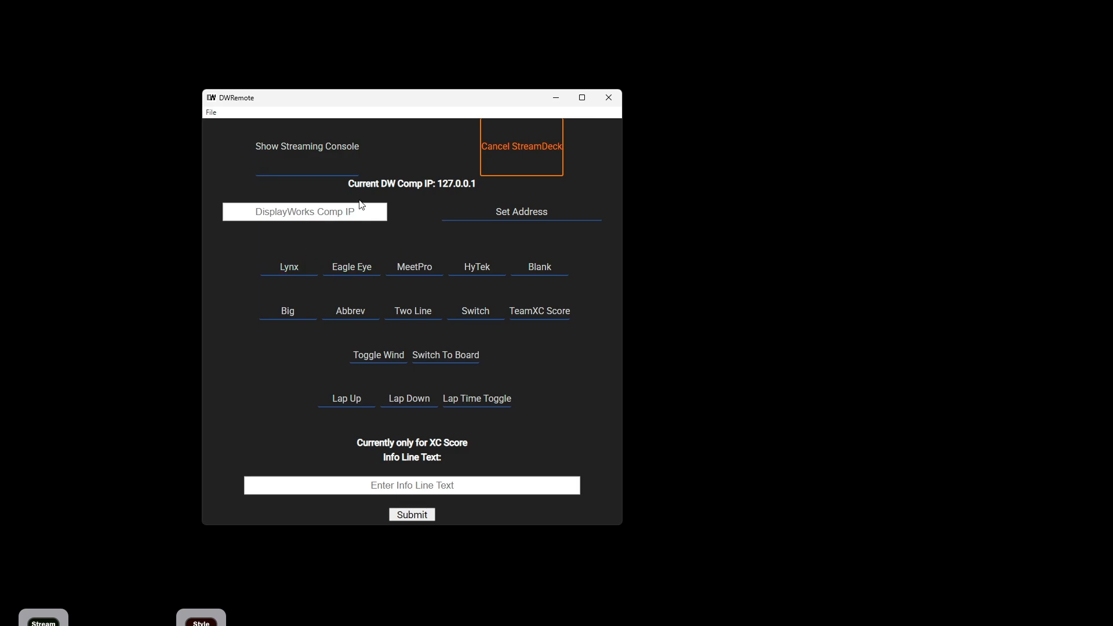
Switch the board to the Lynx source from DWRemote and cancel StreamDeck mode
left_click(289, 274)
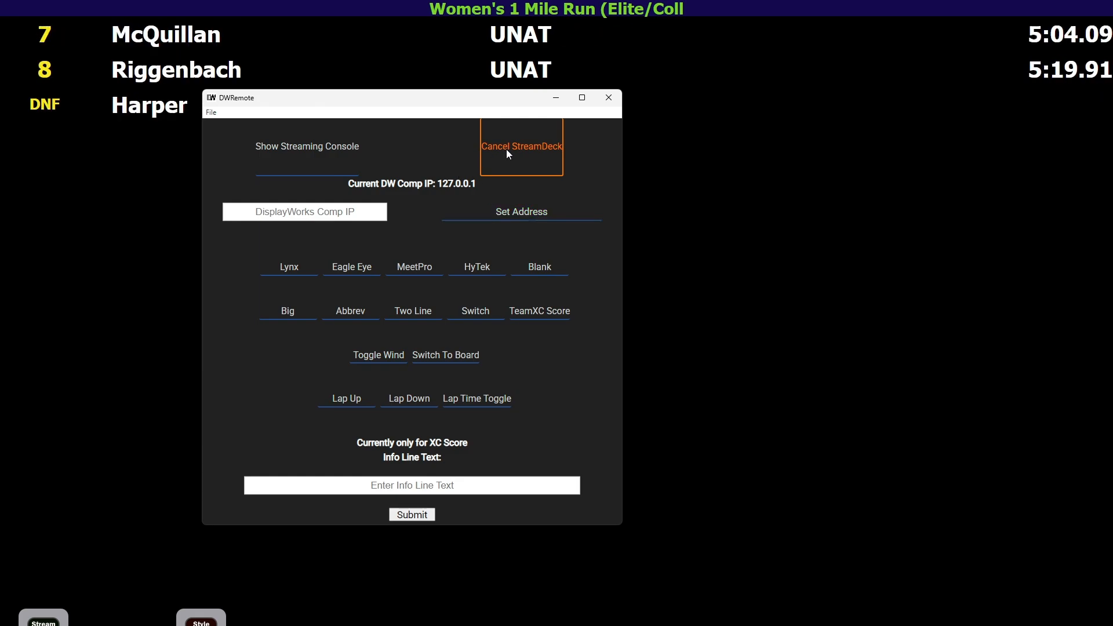
left_click(544, 153)
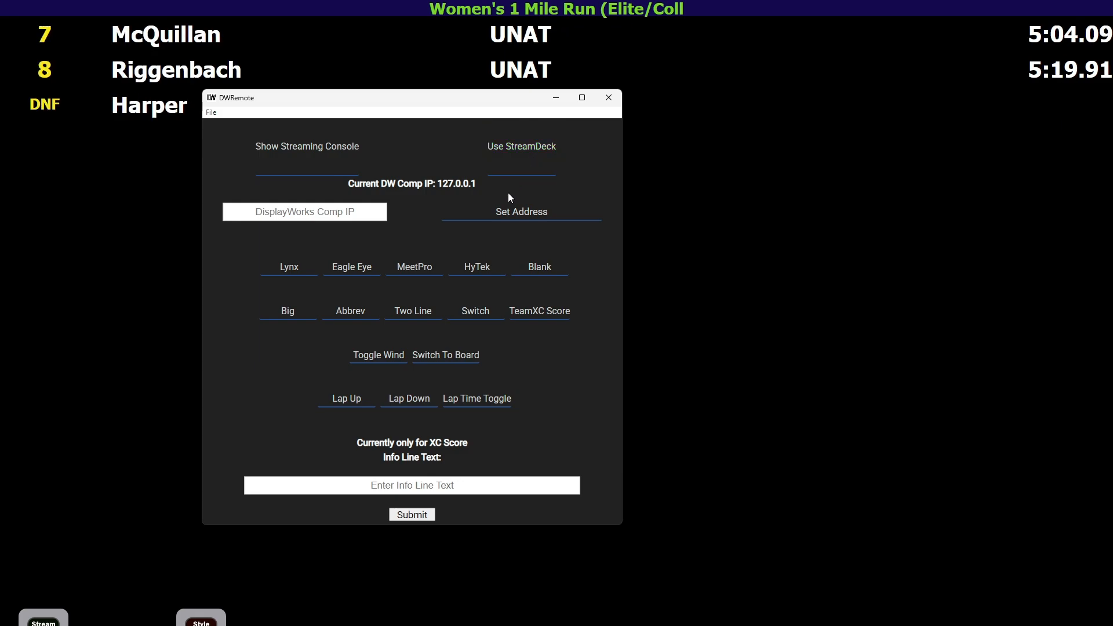